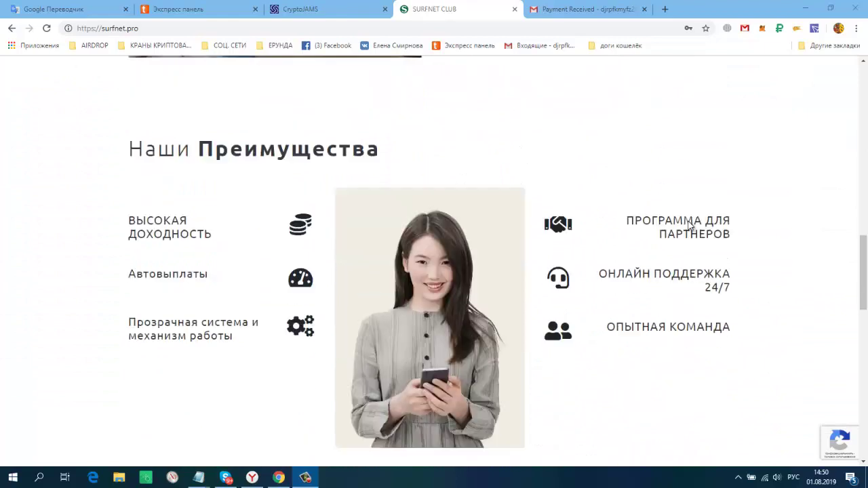
Step: Look through the home page's project statistics, latest registrations and top 20 leaders list down to the footer
scroll(690, 226, up, 3)
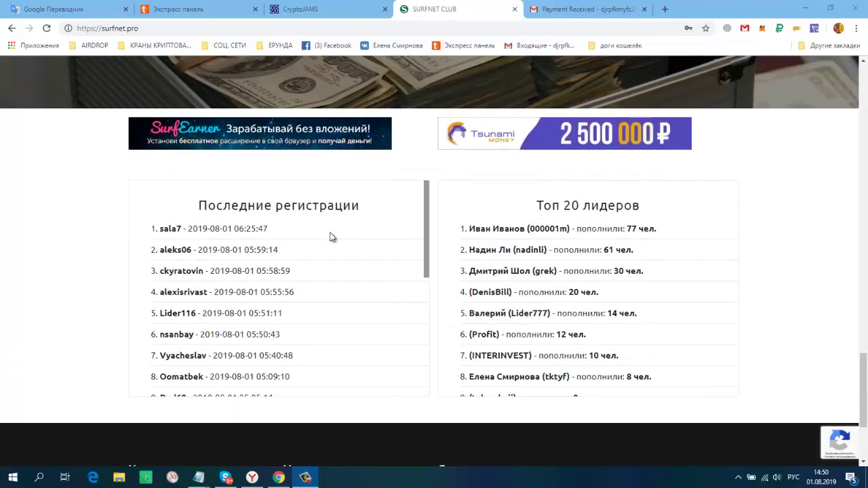
scroll(331, 238, down, 5)
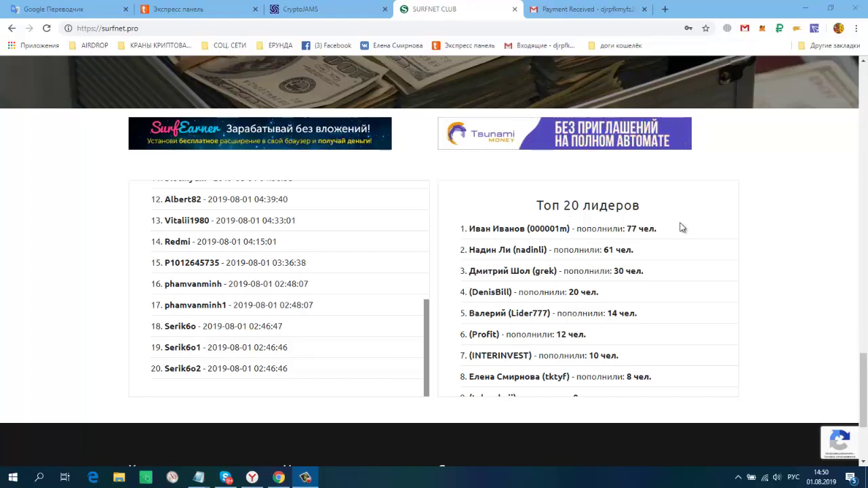
scroll(671, 234, down, 1)
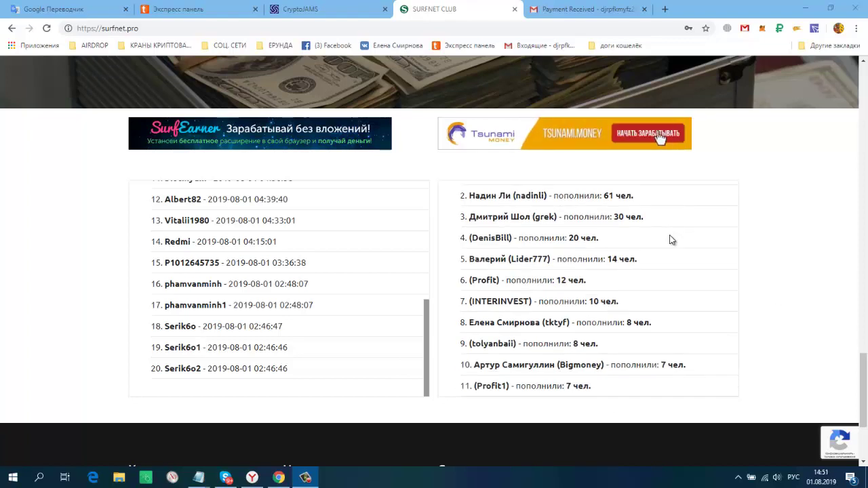
scroll(671, 239, down, 1)
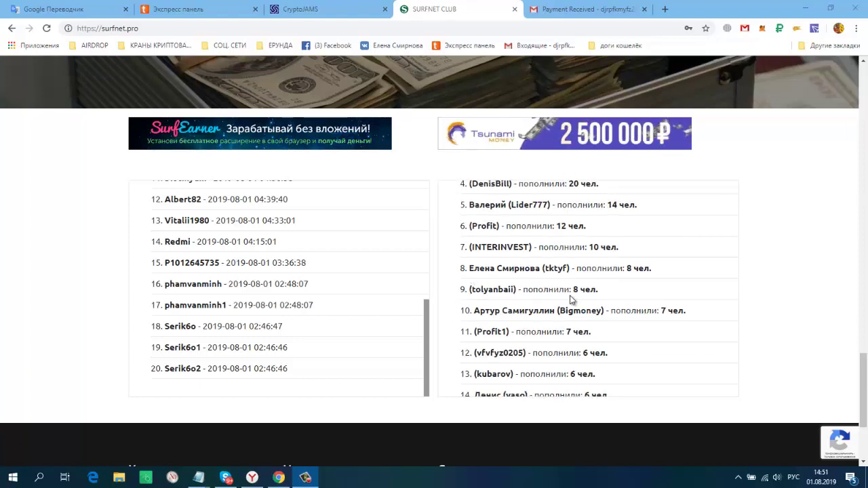
drag(469, 269, 652, 268)
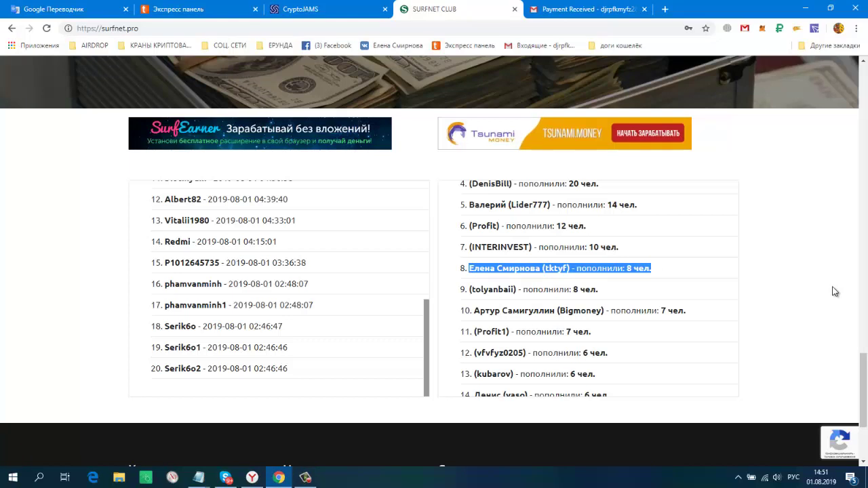
scroll(618, 305, down, 3)
scroll(618, 305, down, 3)
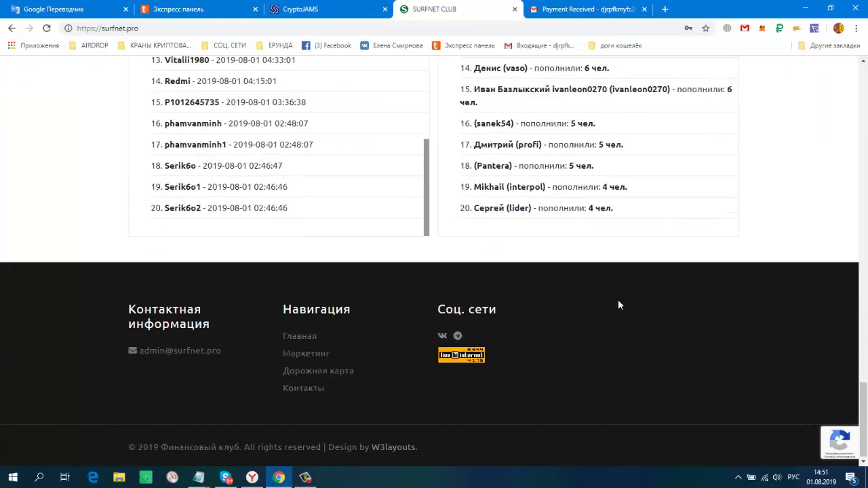
scroll(781, 311, up, 6)
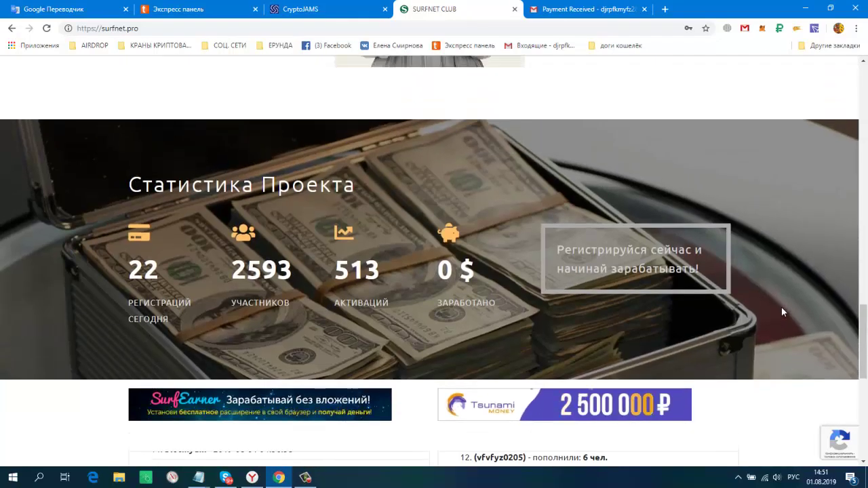
Step: Sign in to the SURFNET personal account with the saved login details
scroll(781, 309, up, 10)
scroll(781, 313, up, 5)
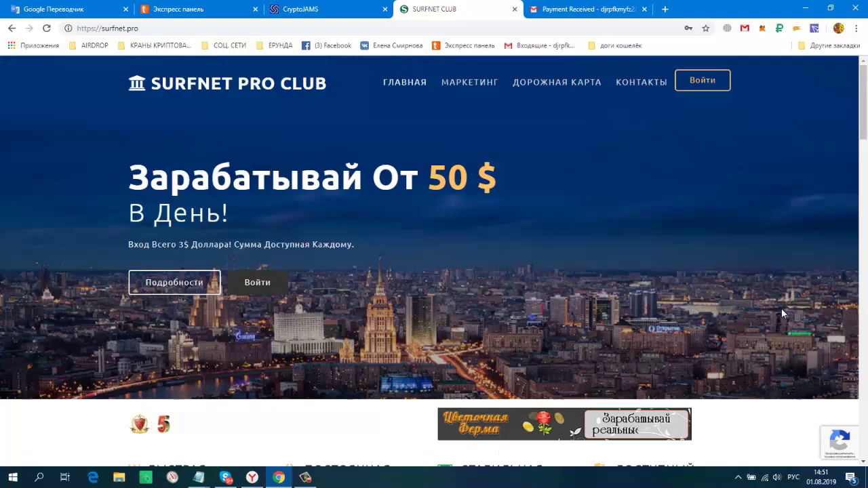
click(258, 285)
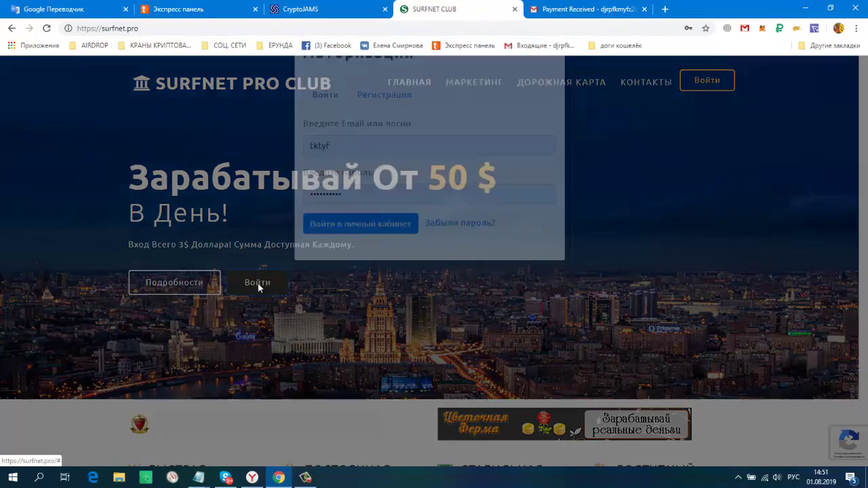
click(347, 267)
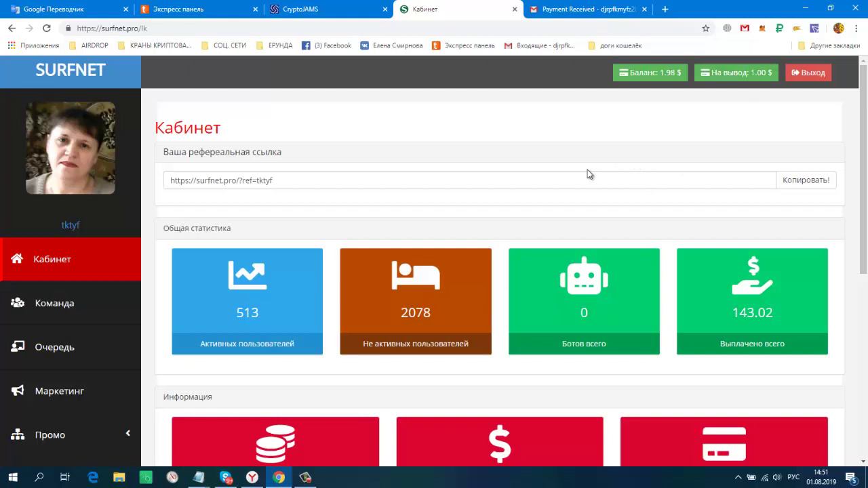
Step: Review the payout history on the Вывод средств page and check the Payeer payment email in Gmail
scroll(502, 171, down, 3)
scroll(502, 171, down, 1)
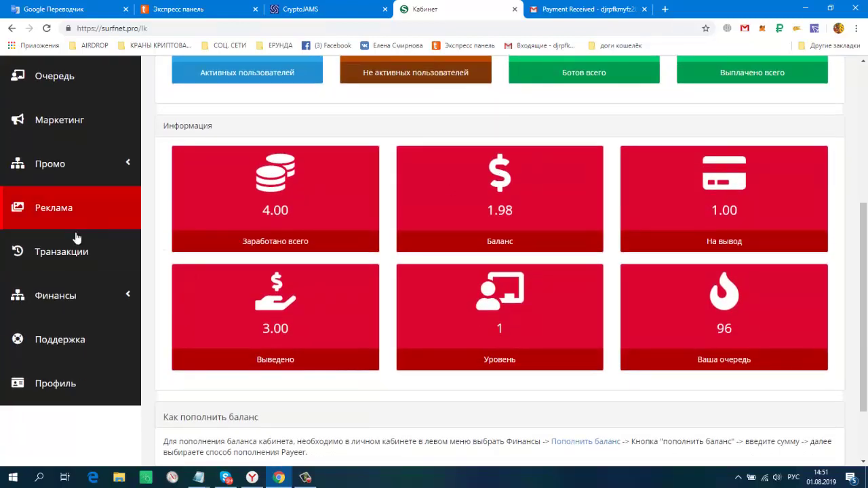
click(127, 294)
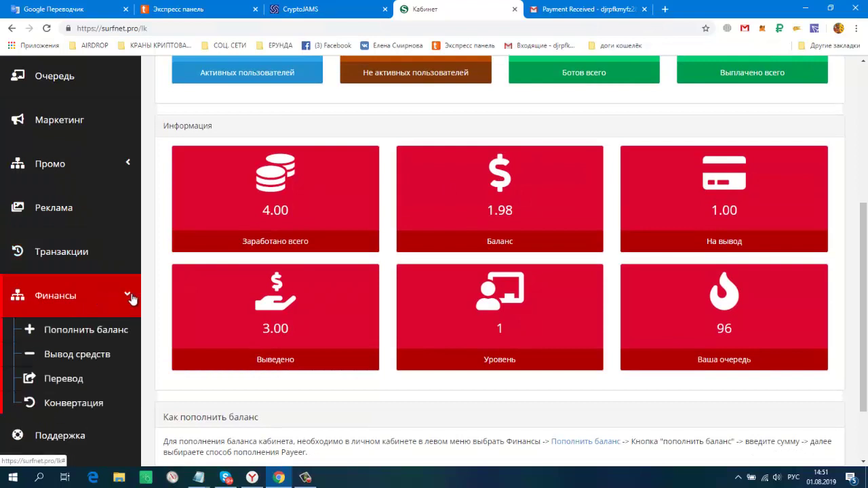
click(106, 358)
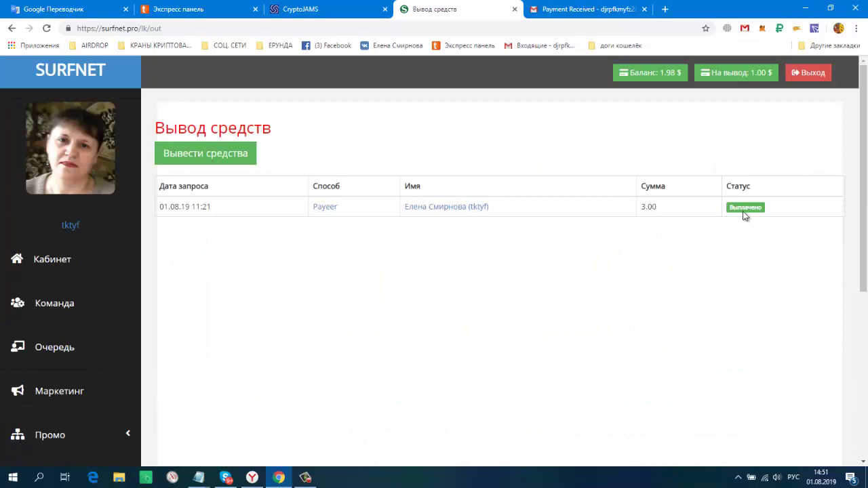
click(569, 8)
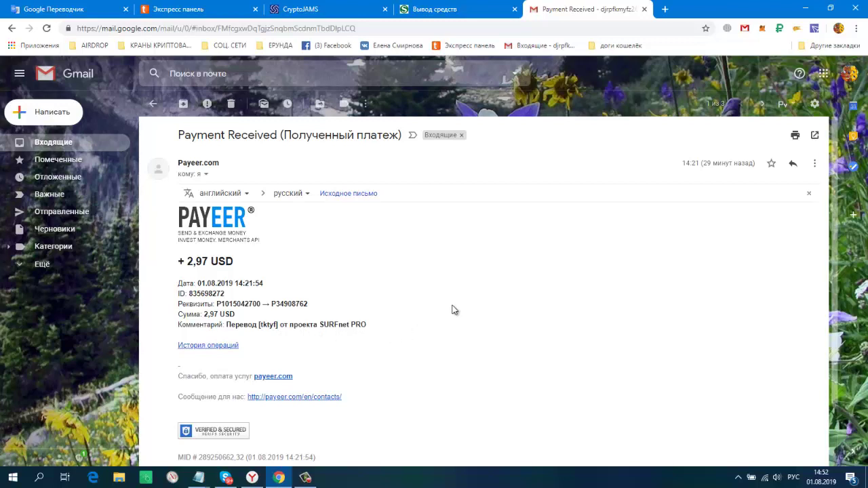
click(448, 9)
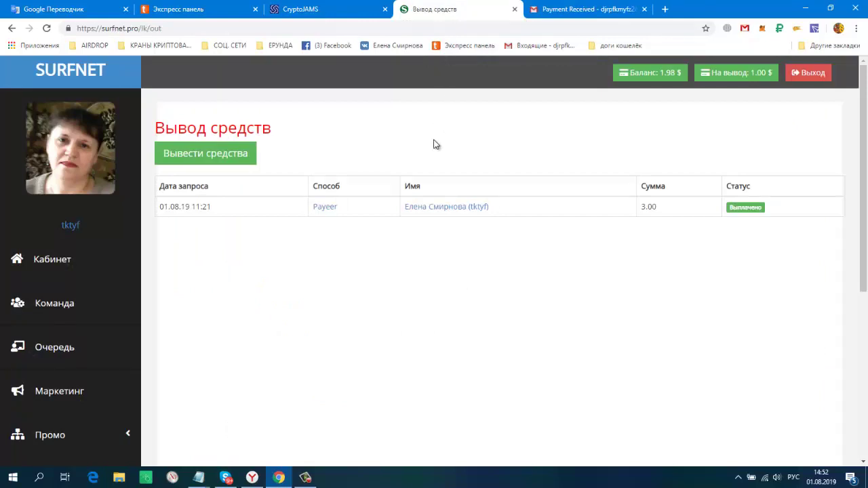
Step: Open the account's Реклама section and start a new banner ad
scroll(398, 255, down, 3)
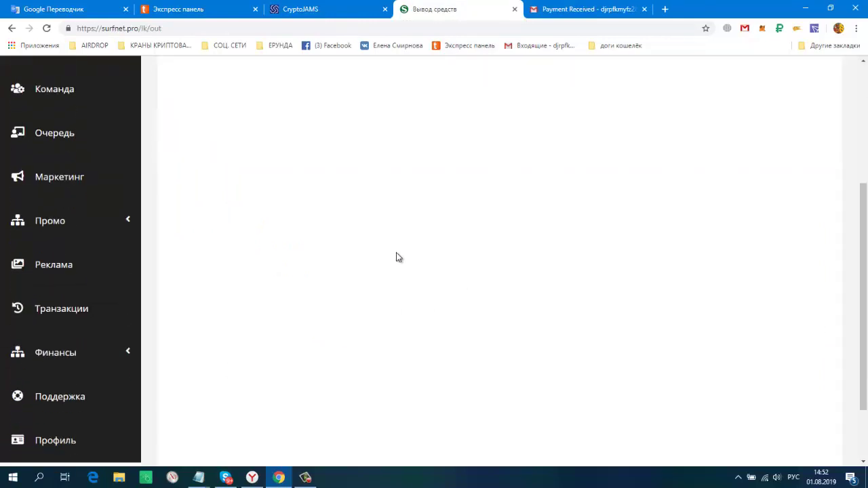
scroll(397, 255, down, 2)
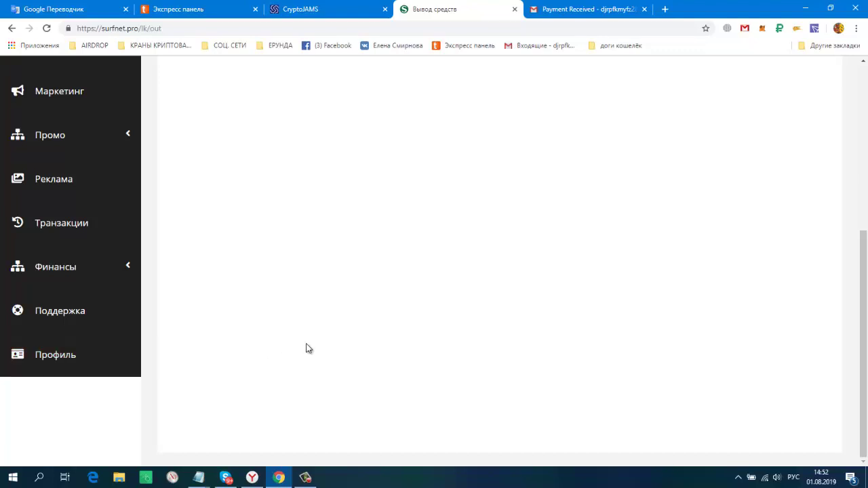
scroll(306, 348, up, 1)
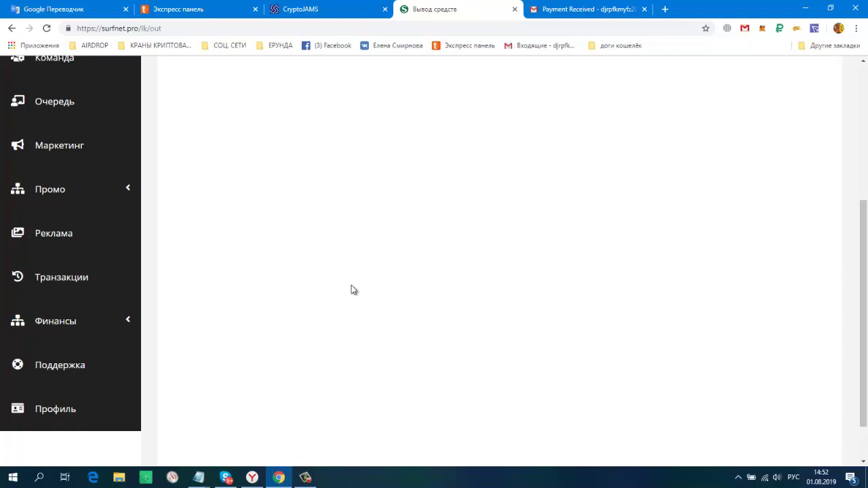
click(60, 234)
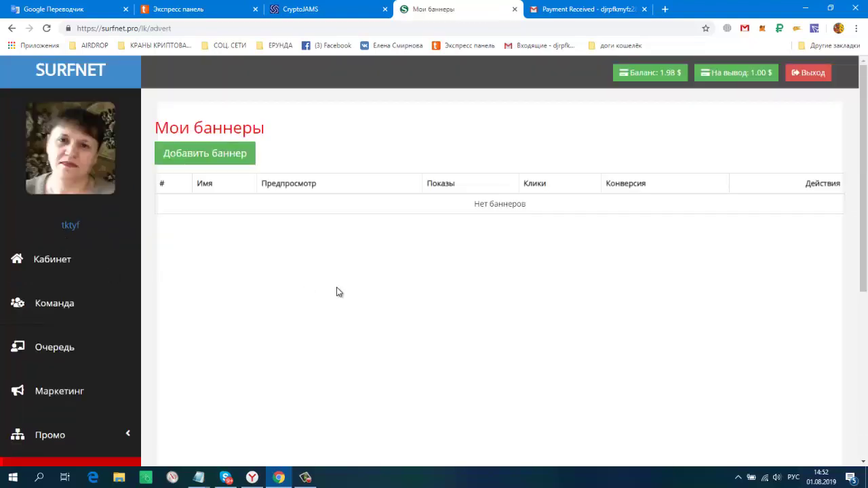
scroll(290, 311, down, 2)
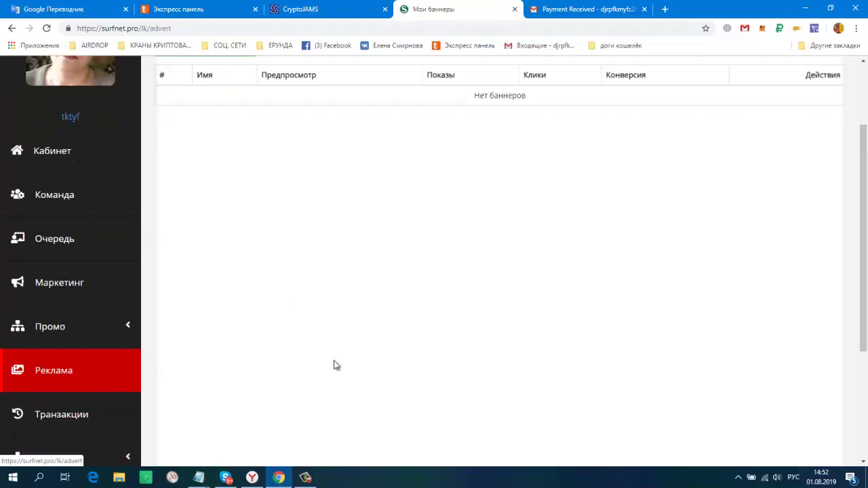
scroll(370, 362, up, 2)
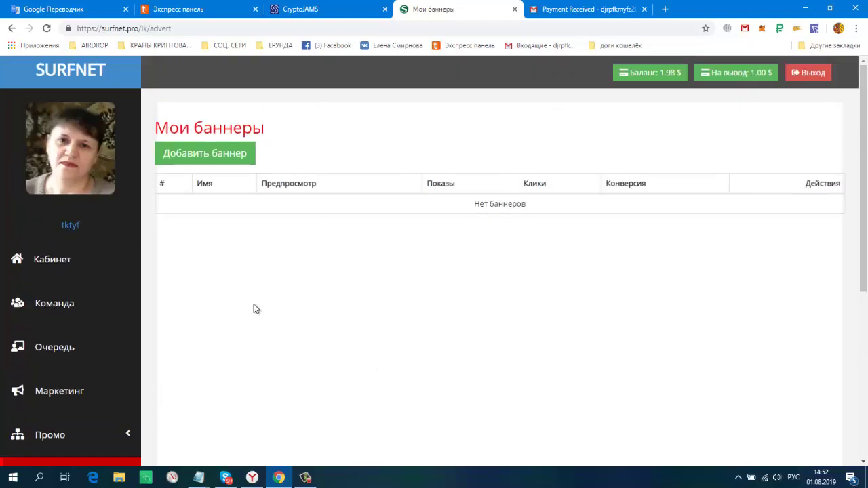
click(207, 156)
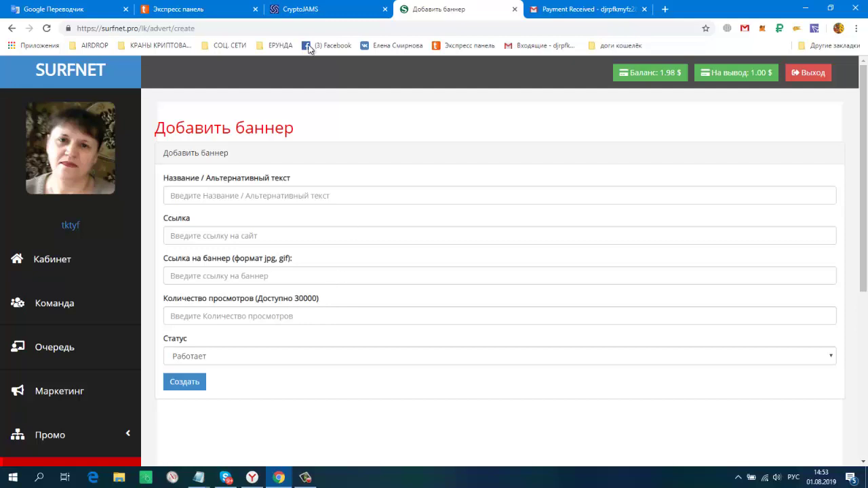
Step: Copy the CryptoJAMS site's domain from its address and enter the banner's name as cryptojams_net
click(311, 9)
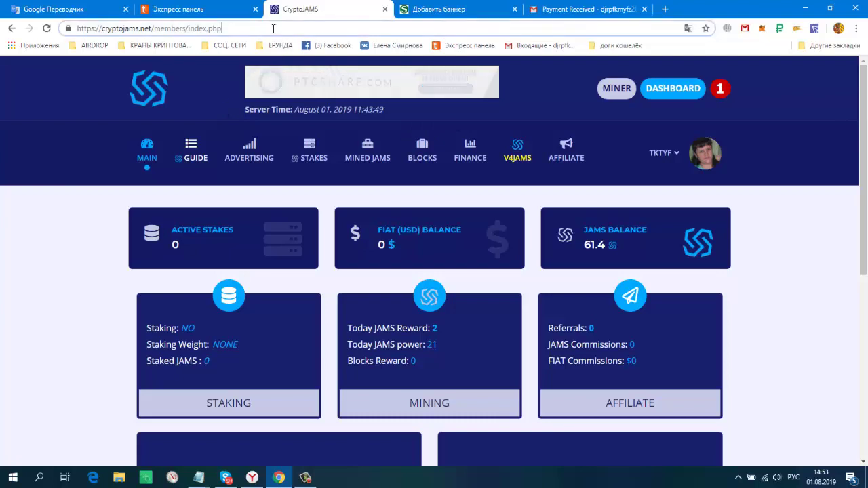
drag(102, 28, 152, 30)
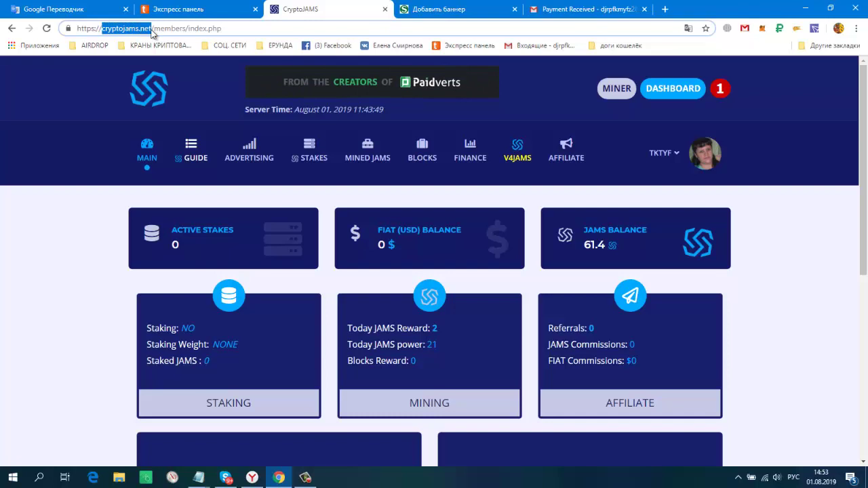
right_click(141, 31)
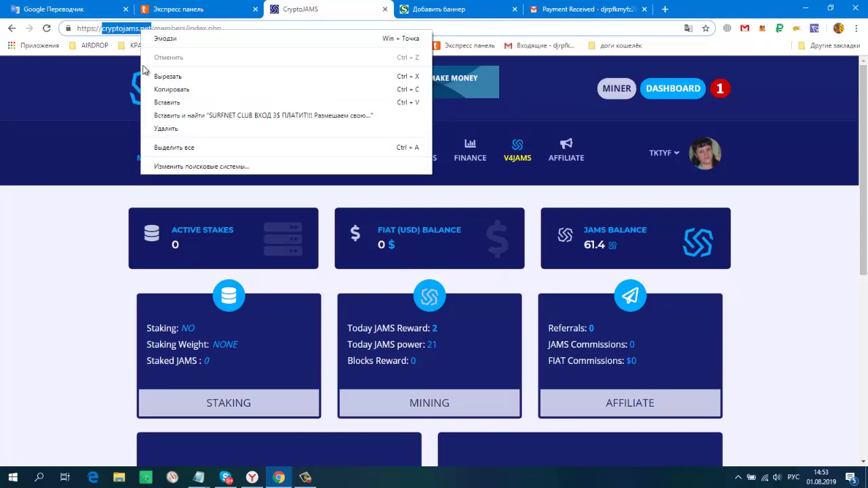
click(156, 88)
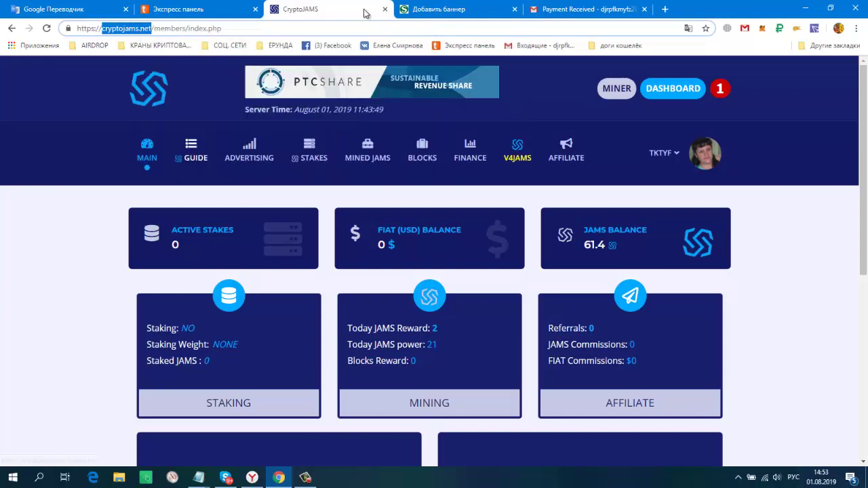
click(434, 9)
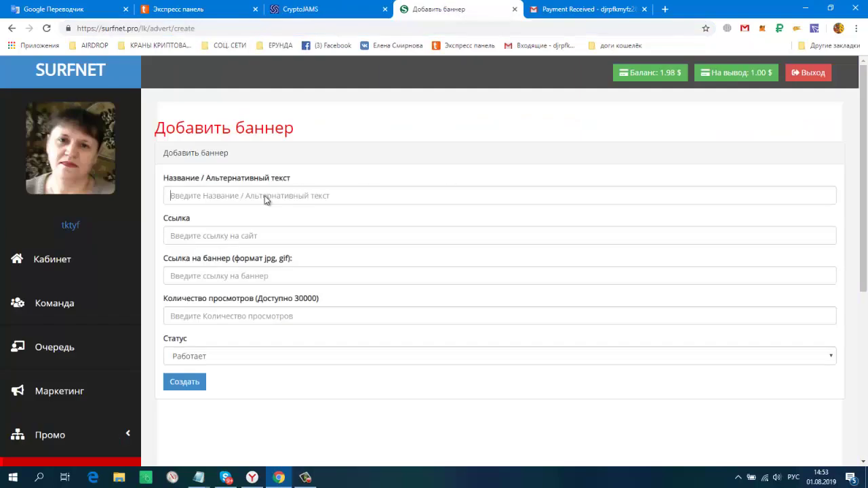
right_click(265, 199)
click(288, 280)
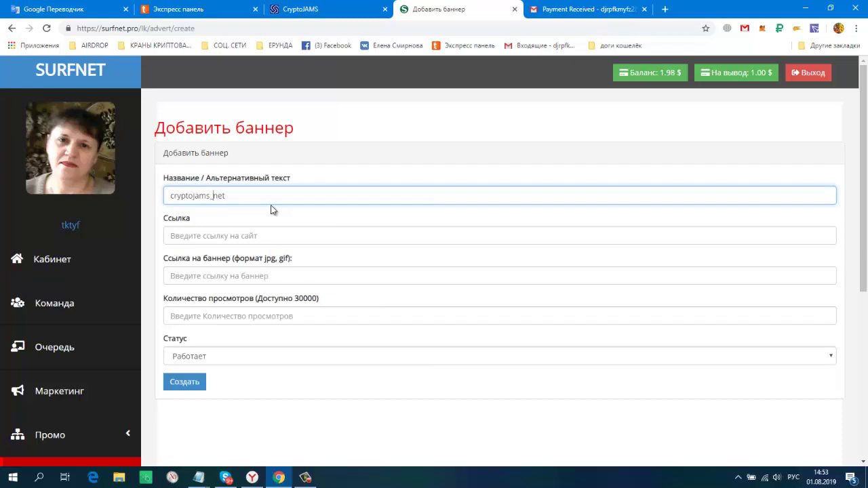
Step: Copy the main referral URL from the CryptoJAMS affiliate page and paste it as the banner's site link (Ссылка)
click(316, 9)
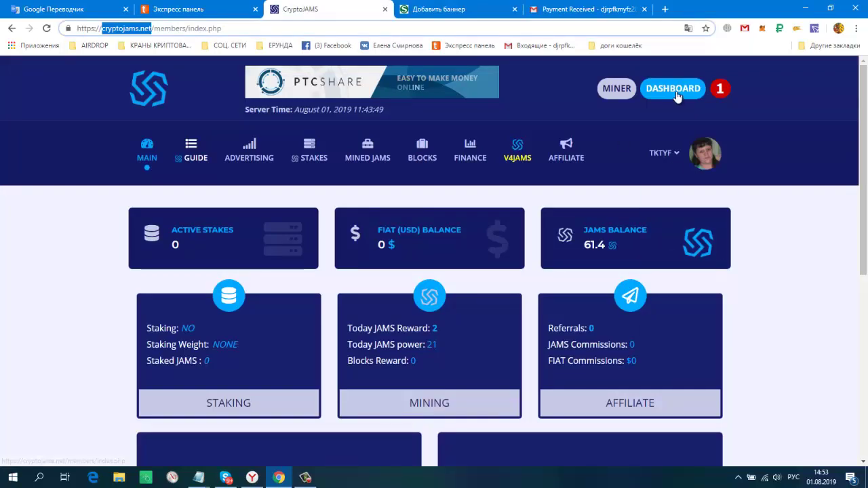
click(582, 161)
click(566, 153)
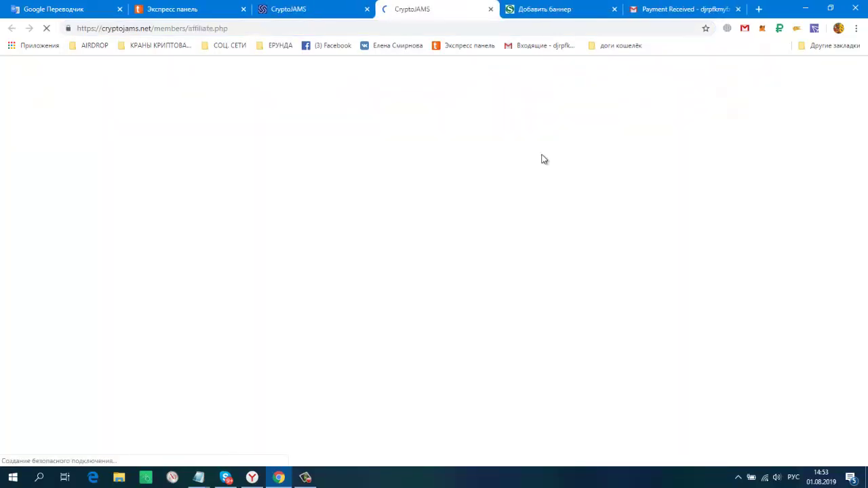
drag(556, 260, 343, 252)
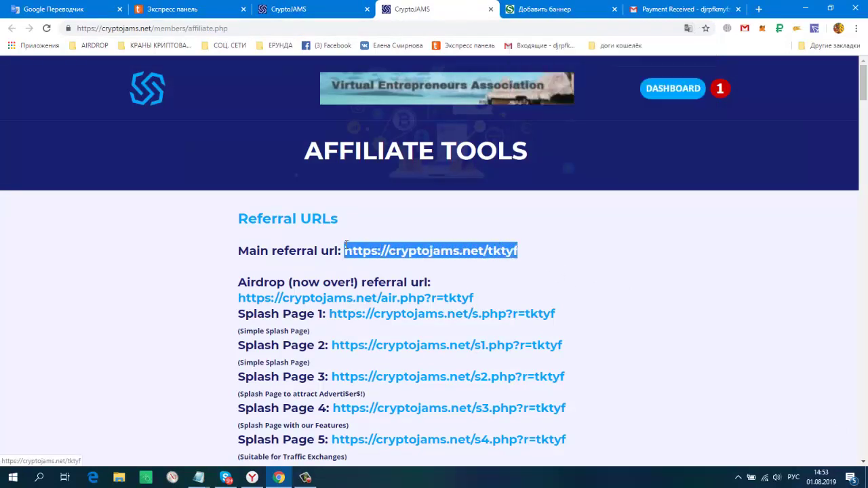
right_click(391, 249)
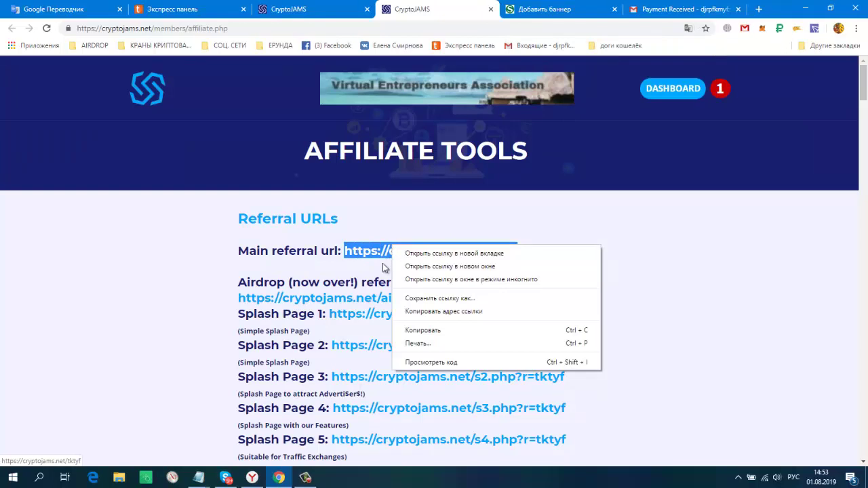
click(409, 331)
click(519, 10)
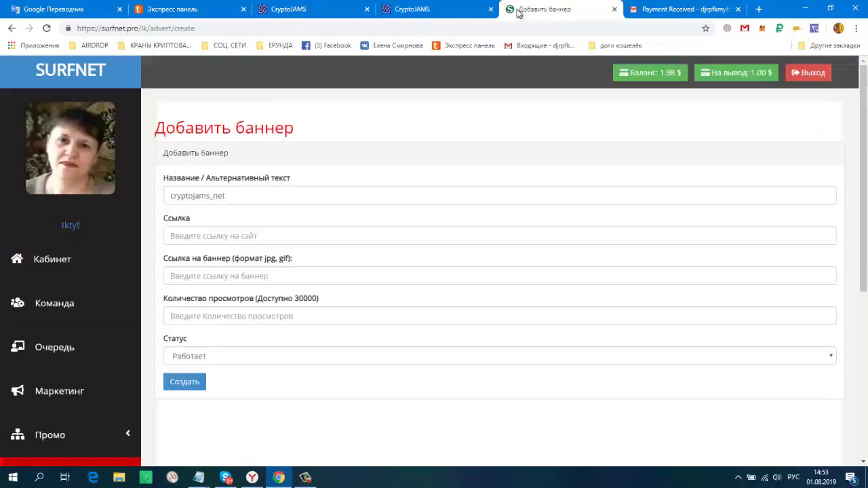
right_click(303, 237)
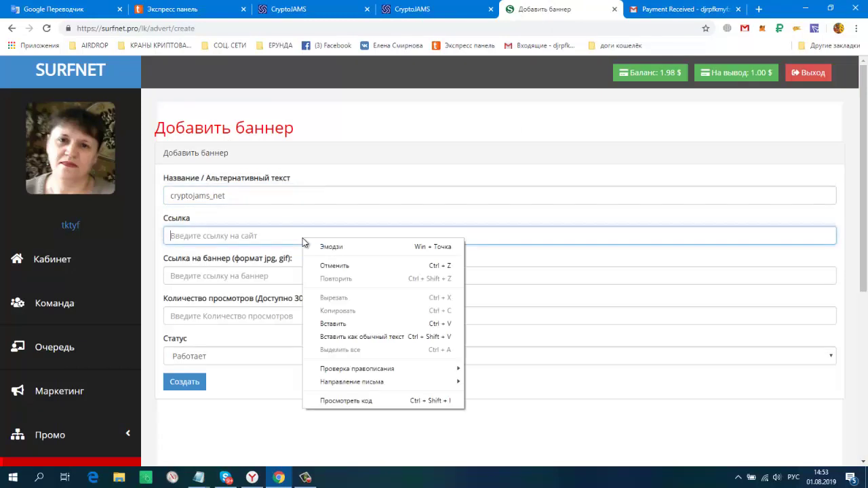
click(331, 325)
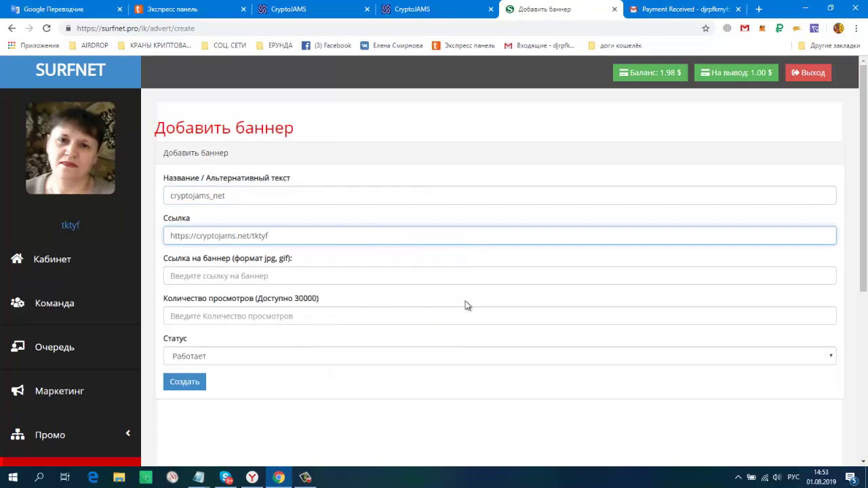
Step: Find the large CryptoJAMS "Mining Activity made Simple, Friendly and Attractive" banner on the CryptoJAMS affiliate page and copy its banner URL ending in 600.jpg
scroll(480, 297, down, 1)
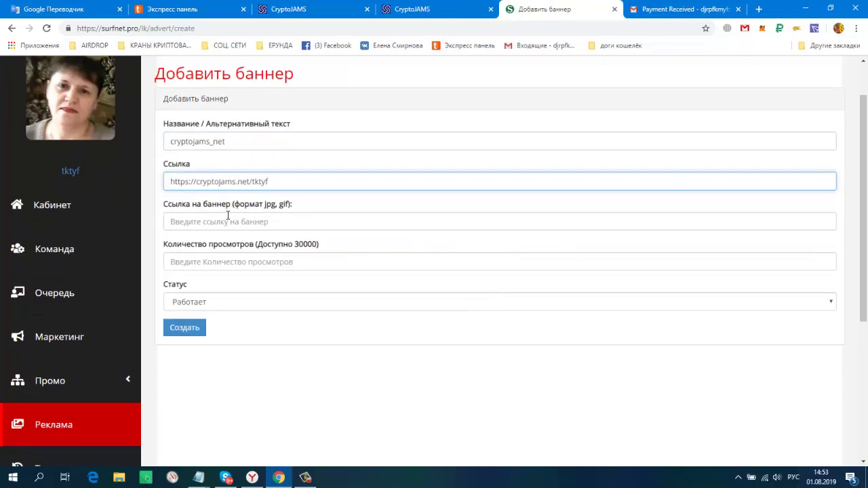
click(428, 9)
scroll(694, 274, down, 12)
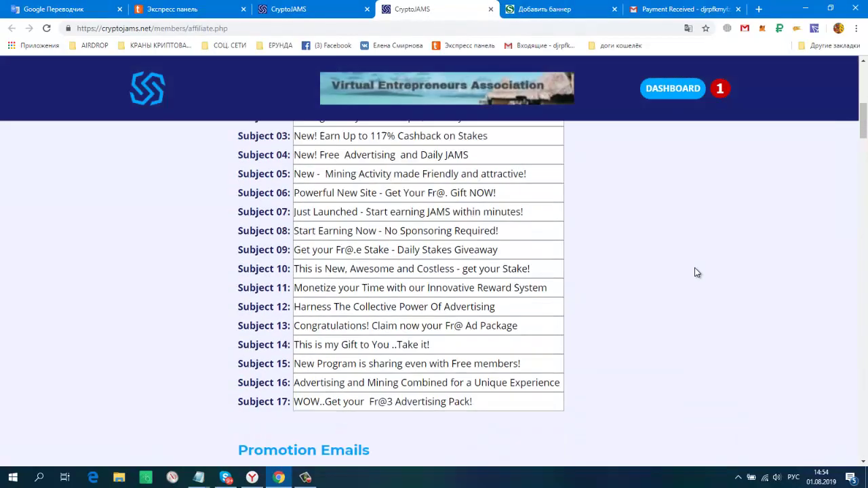
scroll(697, 272, down, 7)
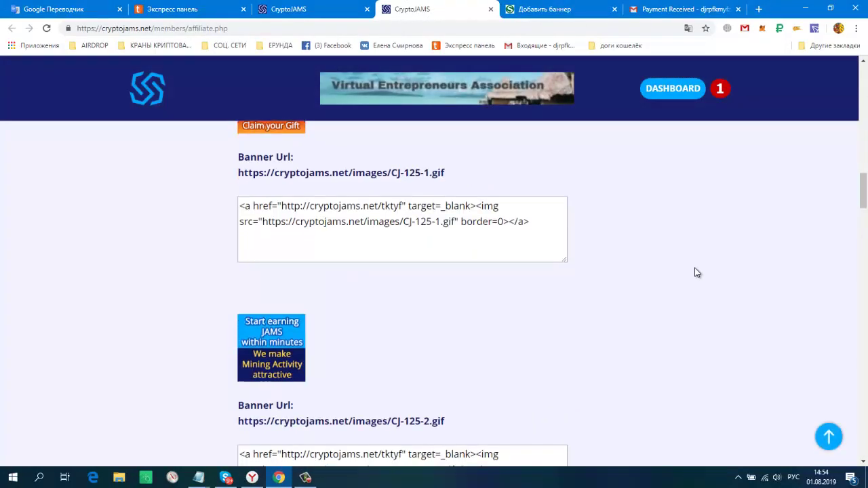
click(526, 9)
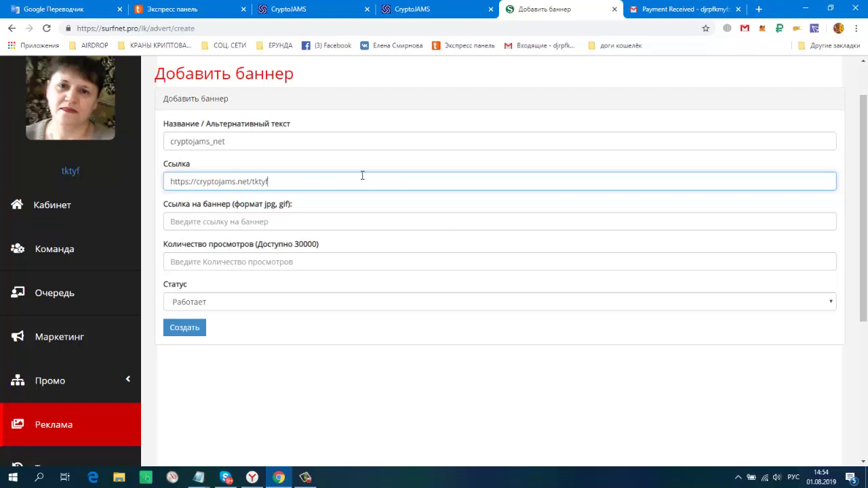
click(409, 11)
scroll(682, 271, down, 12)
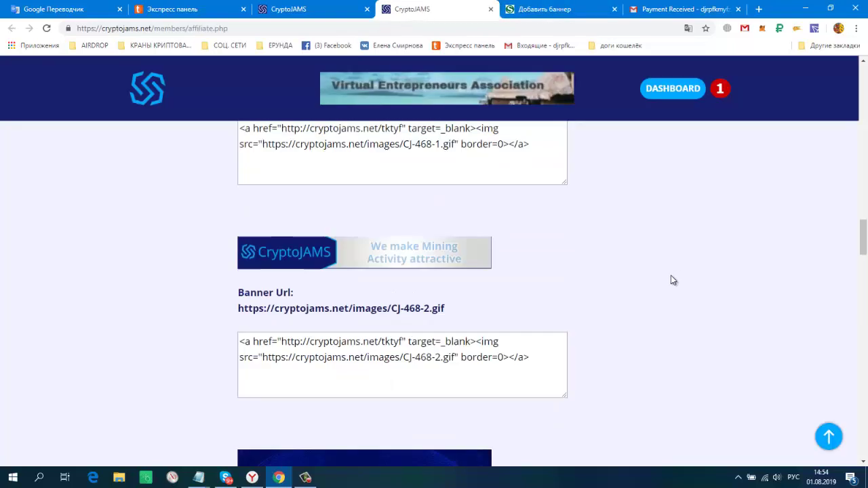
scroll(670, 276, down, 6)
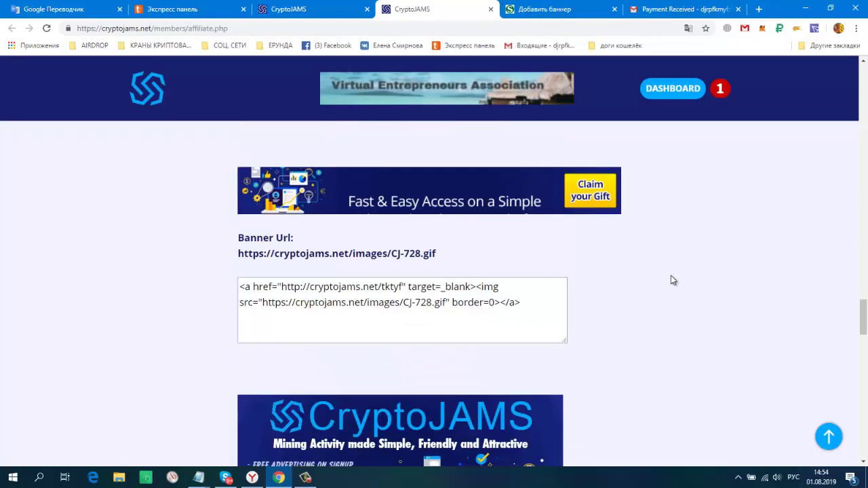
scroll(671, 275, up, 2)
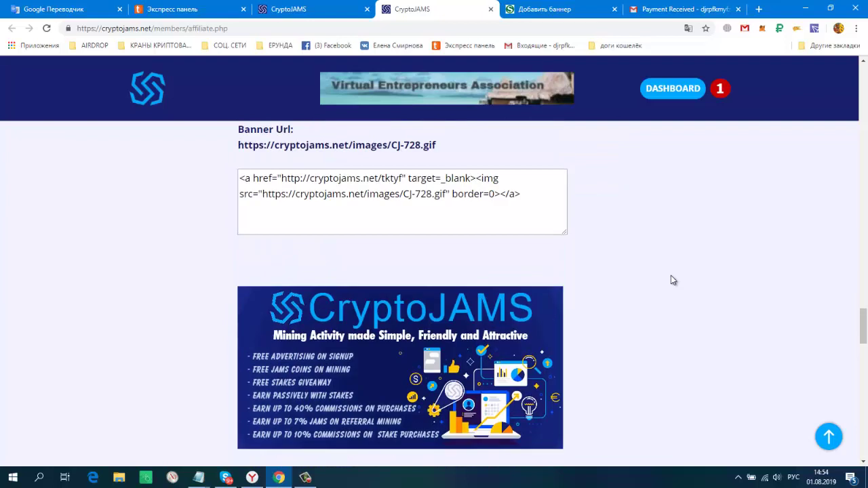
scroll(671, 275, up, 2)
scroll(672, 280, down, 3)
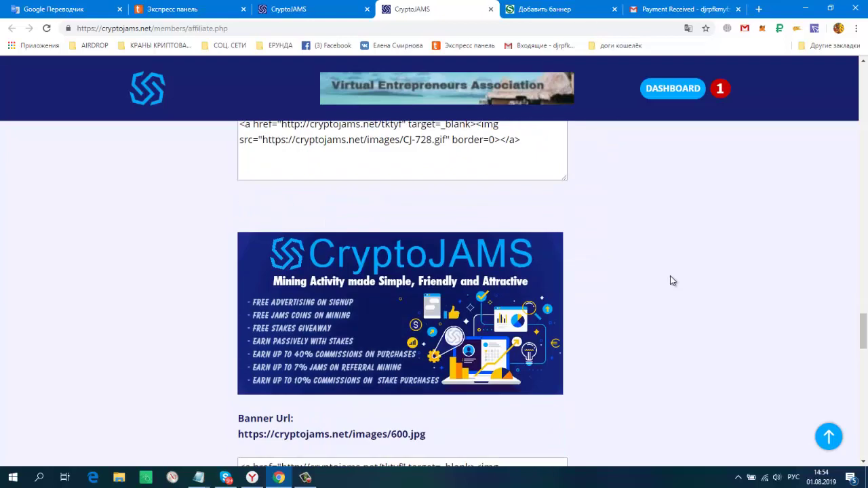
scroll(672, 280, down, 1)
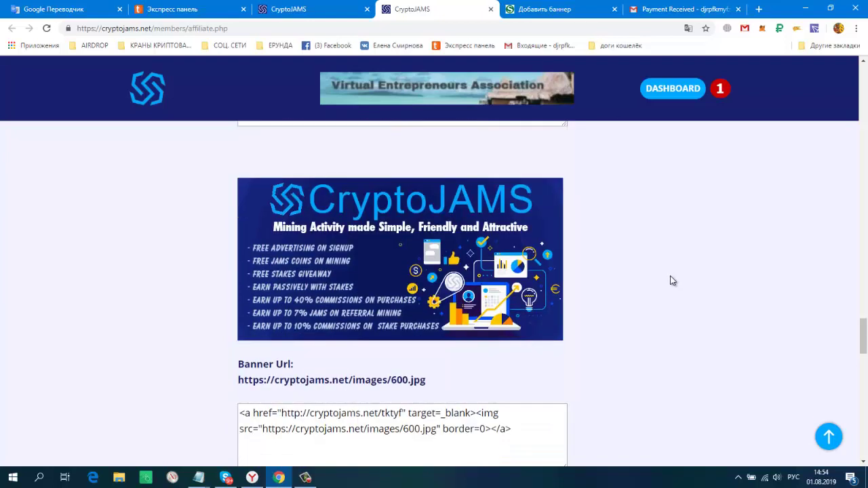
scroll(672, 280, down, 1)
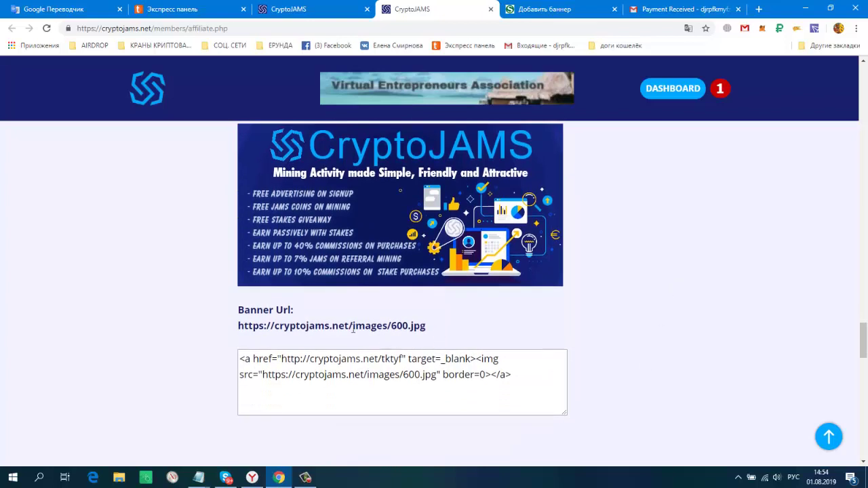
drag(241, 329, 420, 330)
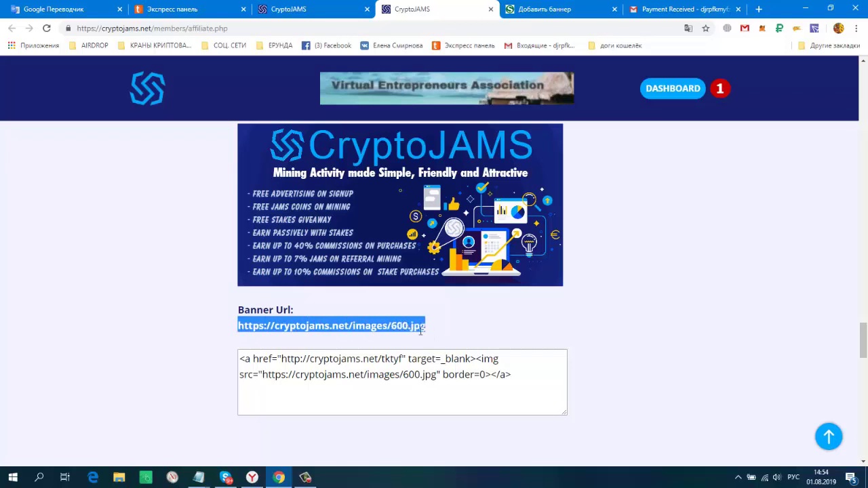
right_click(372, 332)
click(387, 335)
right_click(393, 329)
click(417, 332)
click(542, 8)
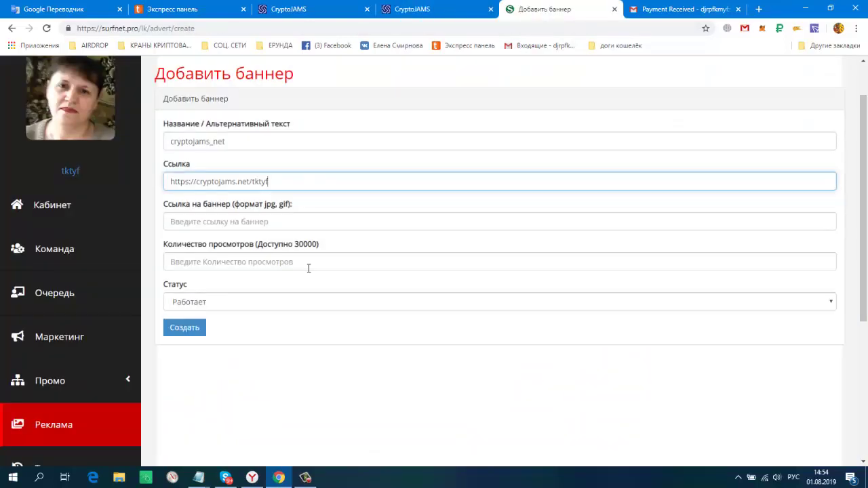
right_click(283, 221)
click(297, 305)
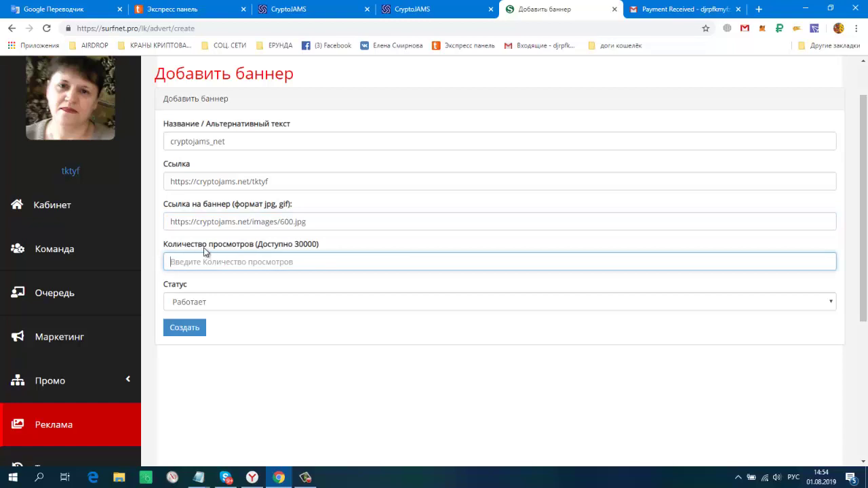
Step: Set the number of views (Количество просмотров) to 1000 and create the banner
text(1000)
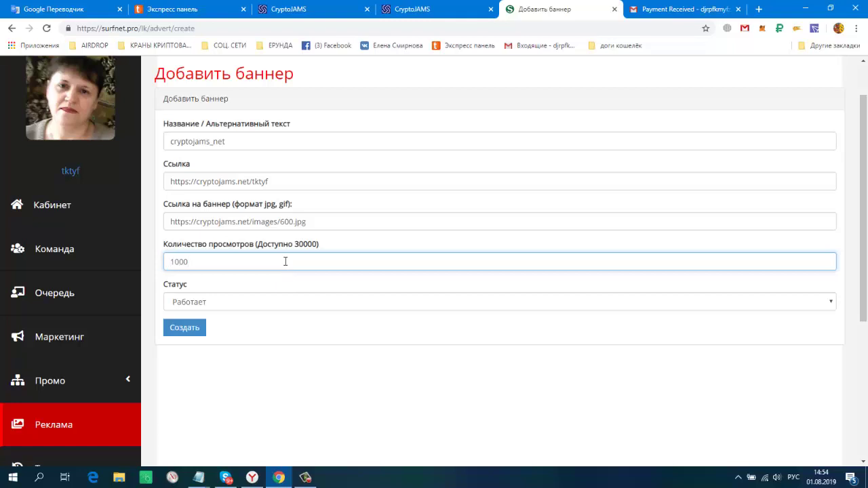
scroll(362, 172, up, 1)
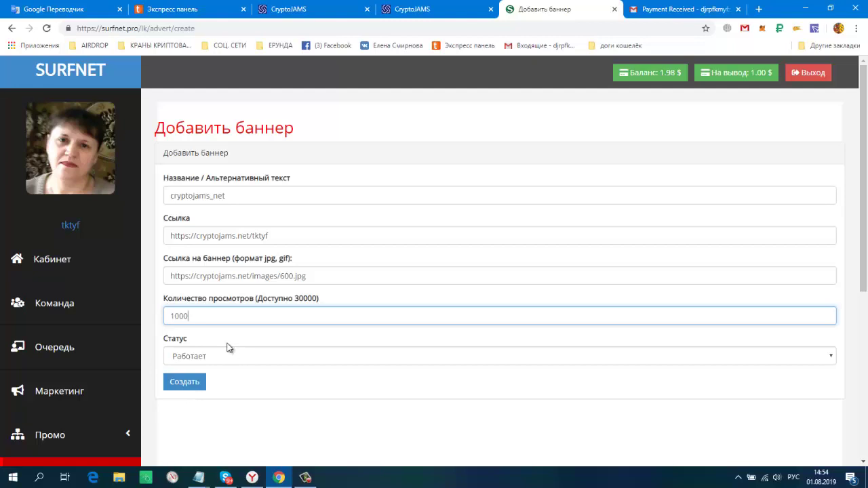
scroll(293, 384, down, 1)
click(186, 329)
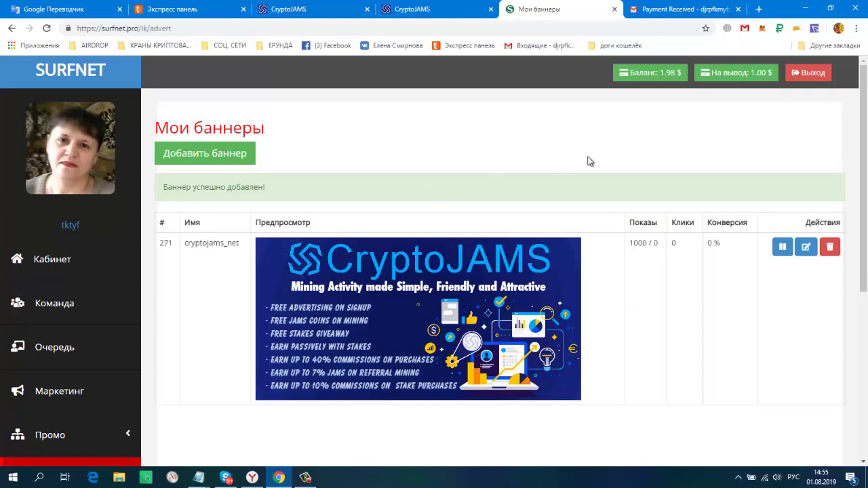
Step: Open the account's Команда page and review the list of team members with their earnings and status
scroll(584, 166, down, 1)
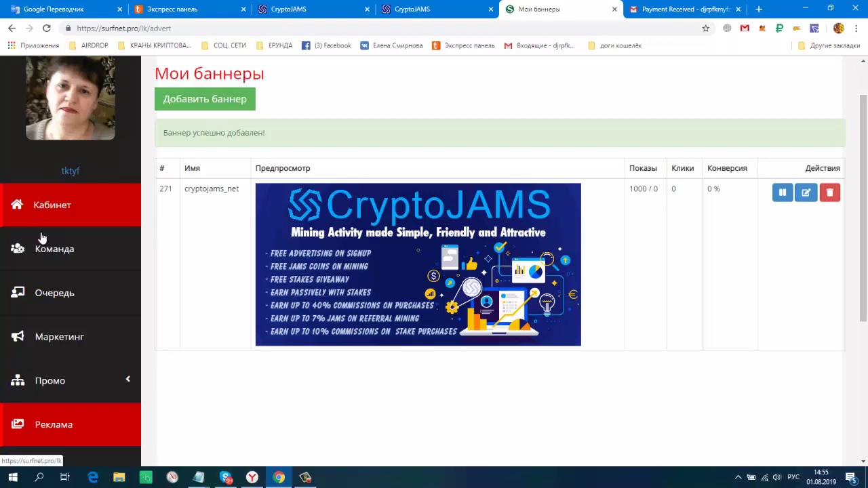
click(42, 250)
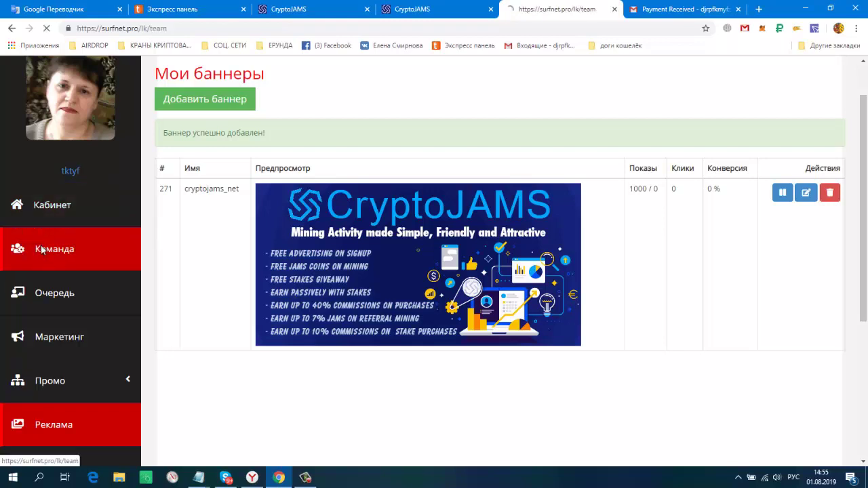
scroll(563, 235, down, 4)
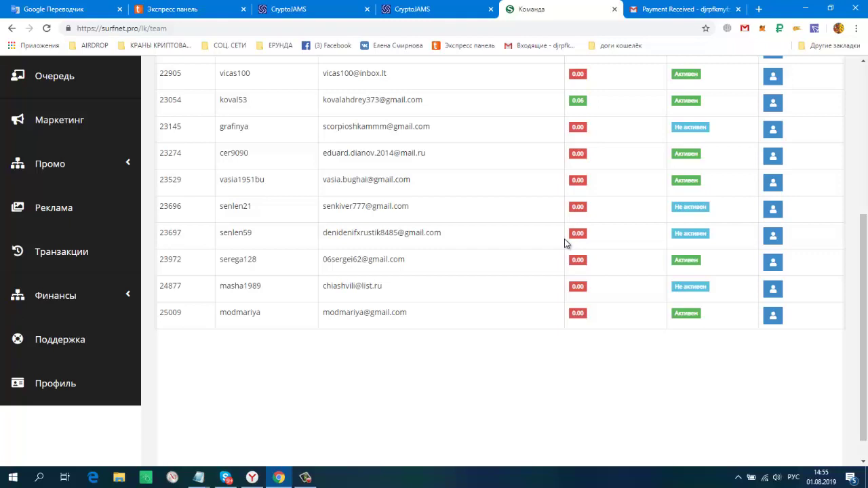
scroll(565, 239, up, 2)
Step: Review the users and levels in the Очередь list and return to the Кабинет page
click(58, 185)
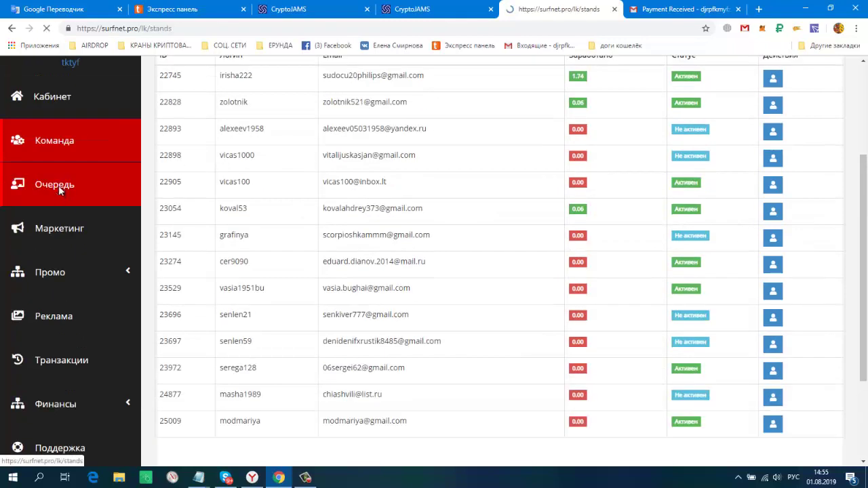
scroll(428, 214, down, 10)
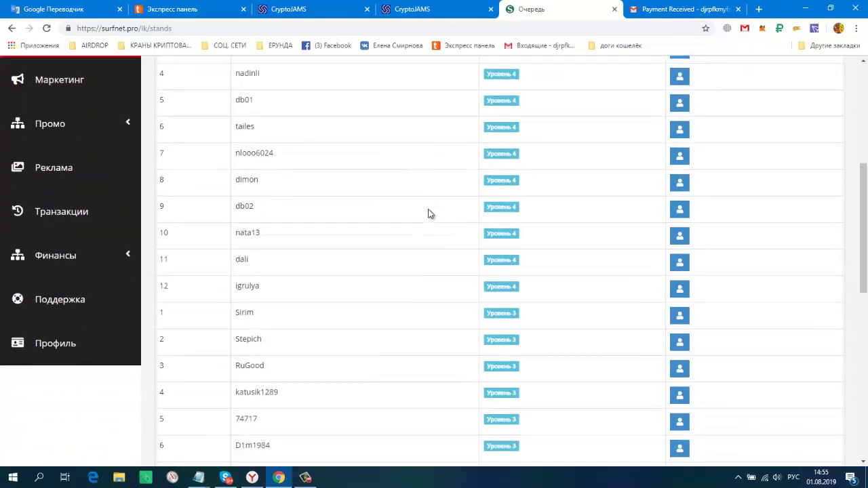
scroll(428, 214, up, 10)
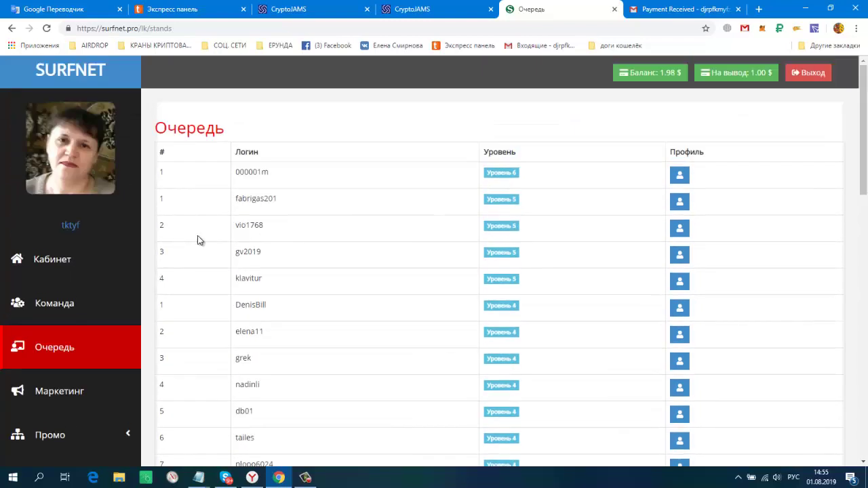
click(58, 261)
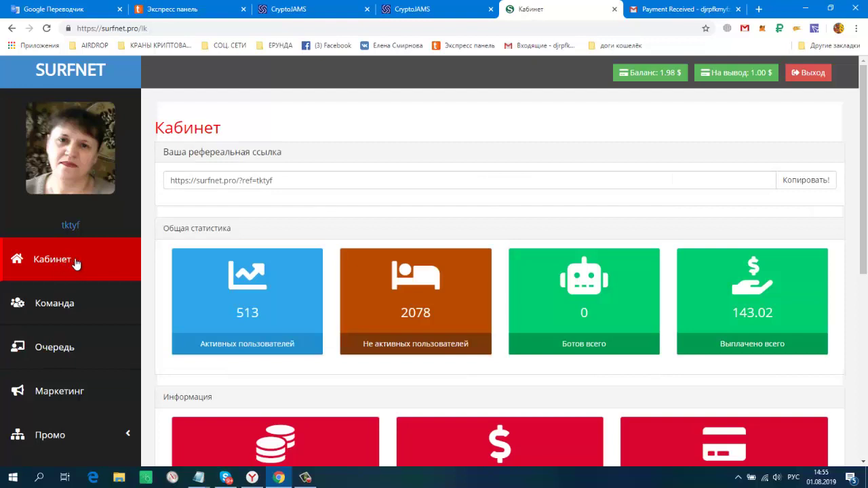